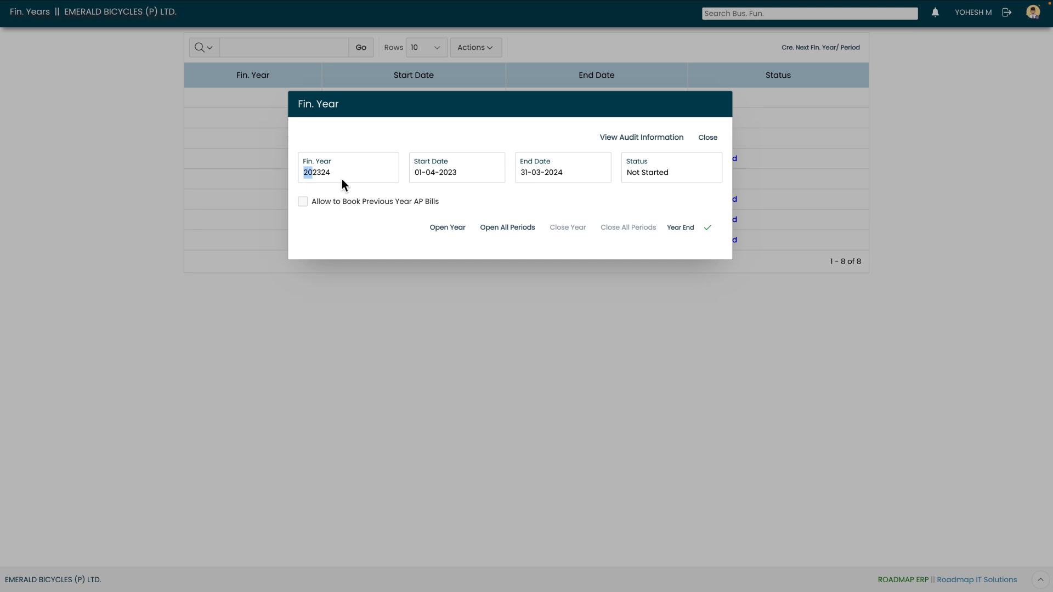
- Check the dates and status of financial year 202324, then open the year and all of its periods
click(413, 177)
drag(415, 176, 426, 176)
drag(522, 177, 541, 178)
click(634, 181)
click(443, 229)
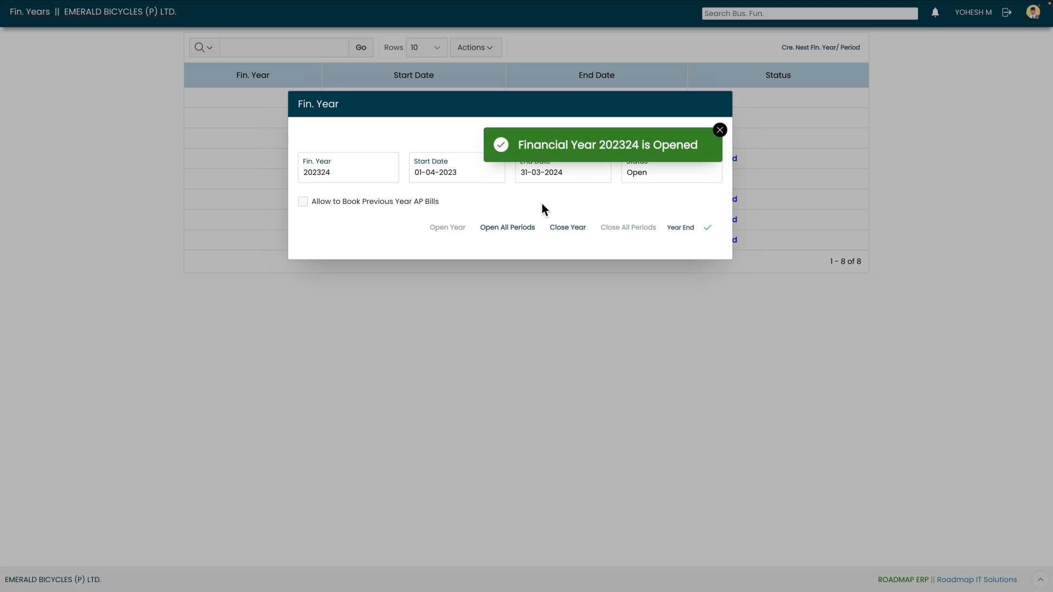
click(720, 130)
drag(631, 171, 640, 174)
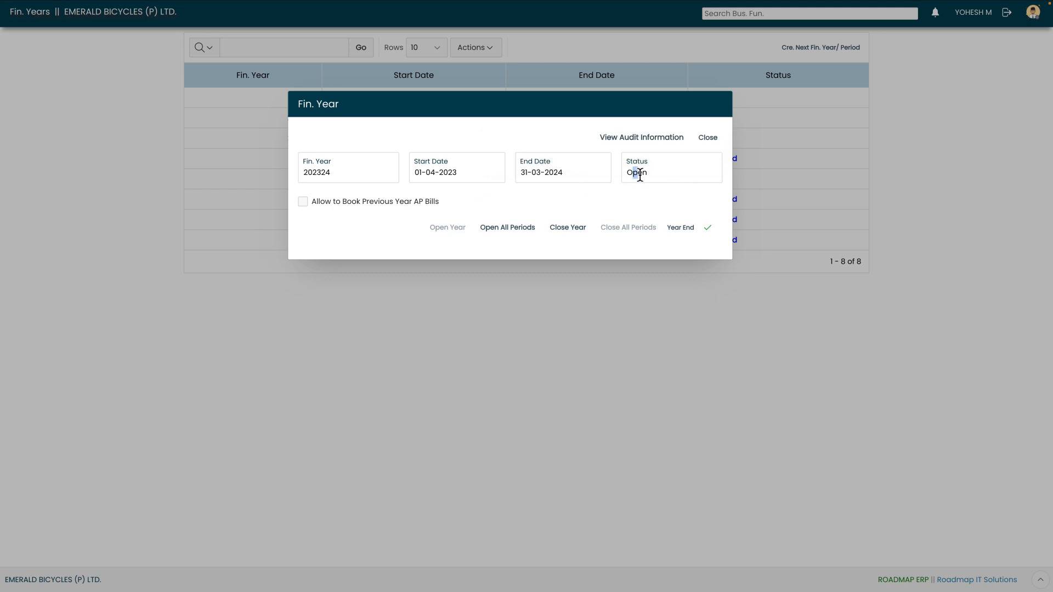
click(509, 229)
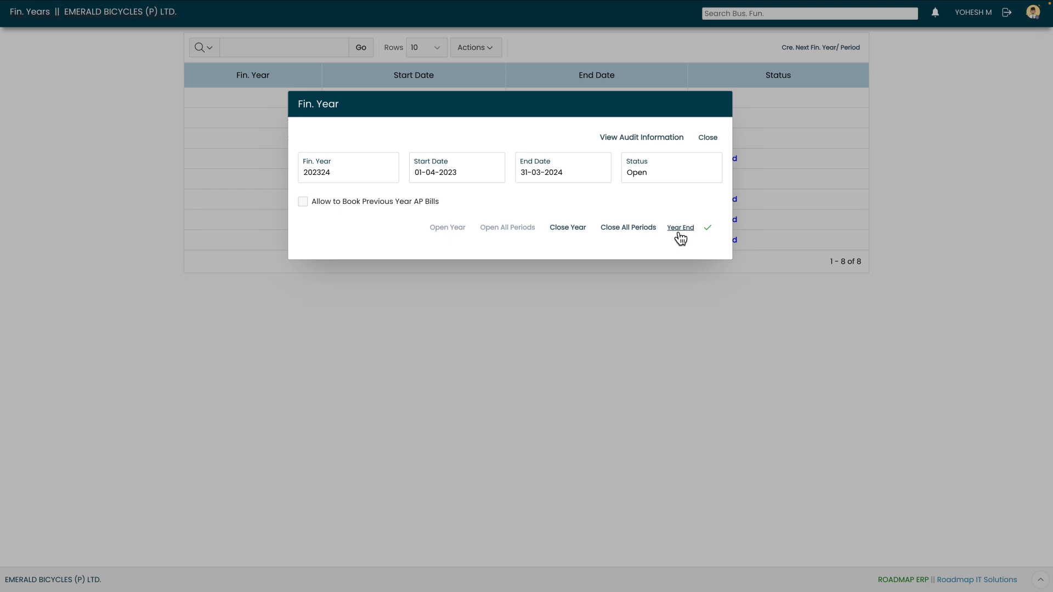
- Review the audit information for financial year 202324 and close the year's details
click(618, 141)
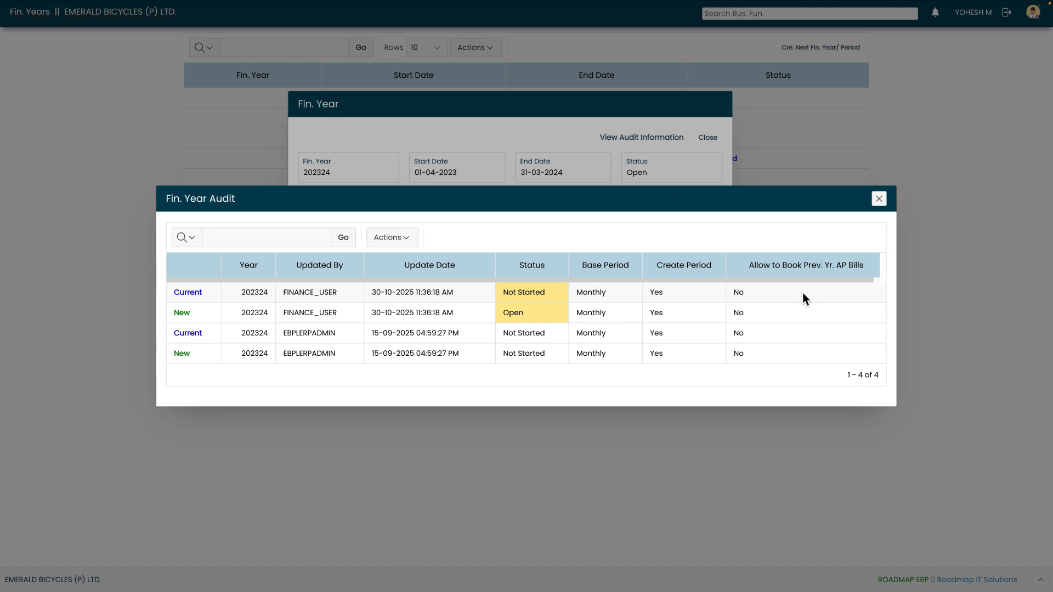
click(879, 198)
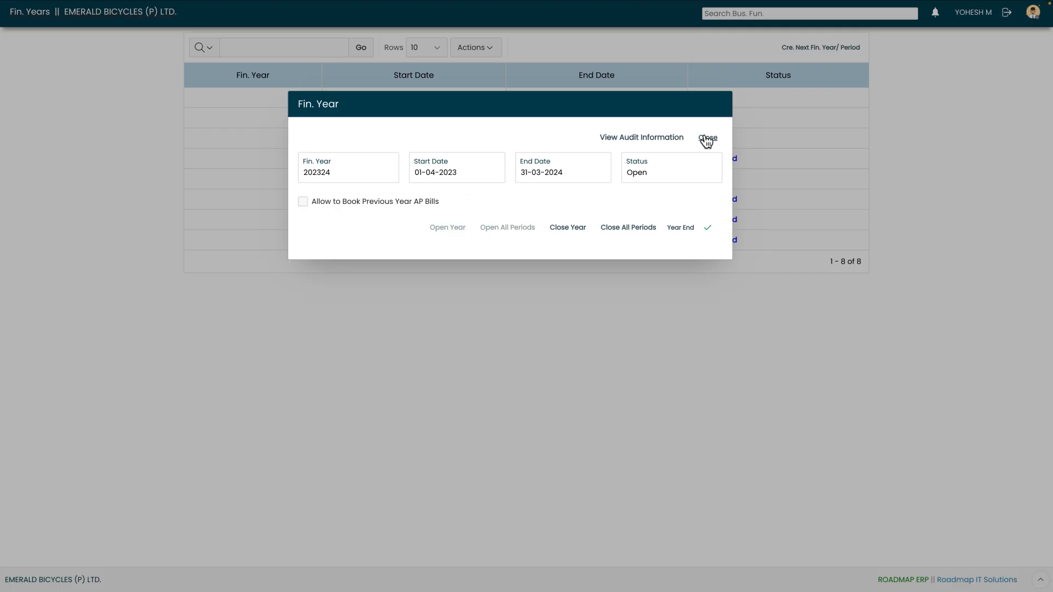
click(707, 141)
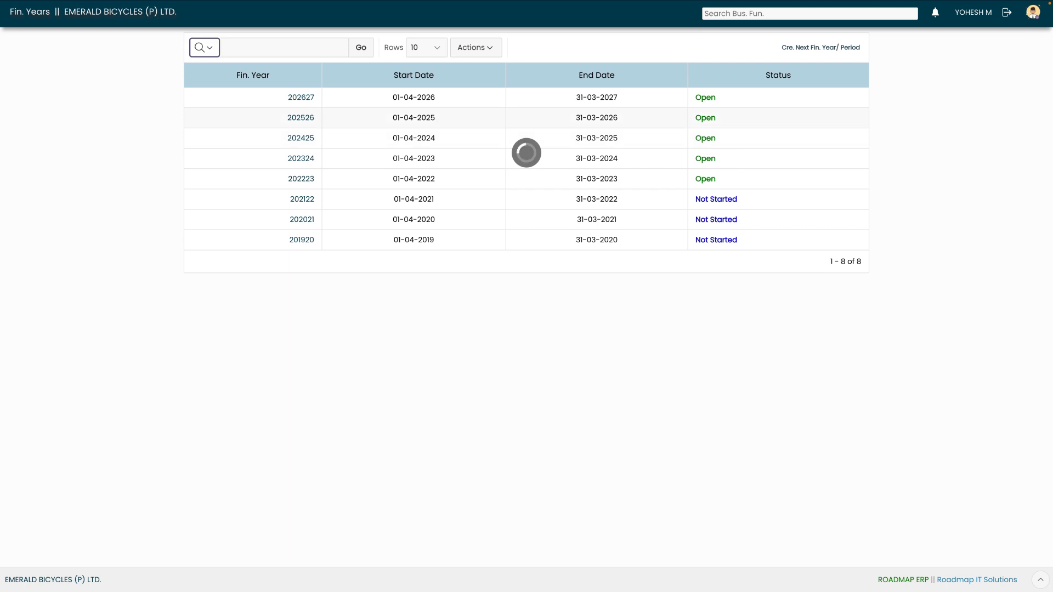
- Go to Fin. Periods in the Financials setup, choose Open / Close Fin. Period, and open financial year 202425
click(81, 16)
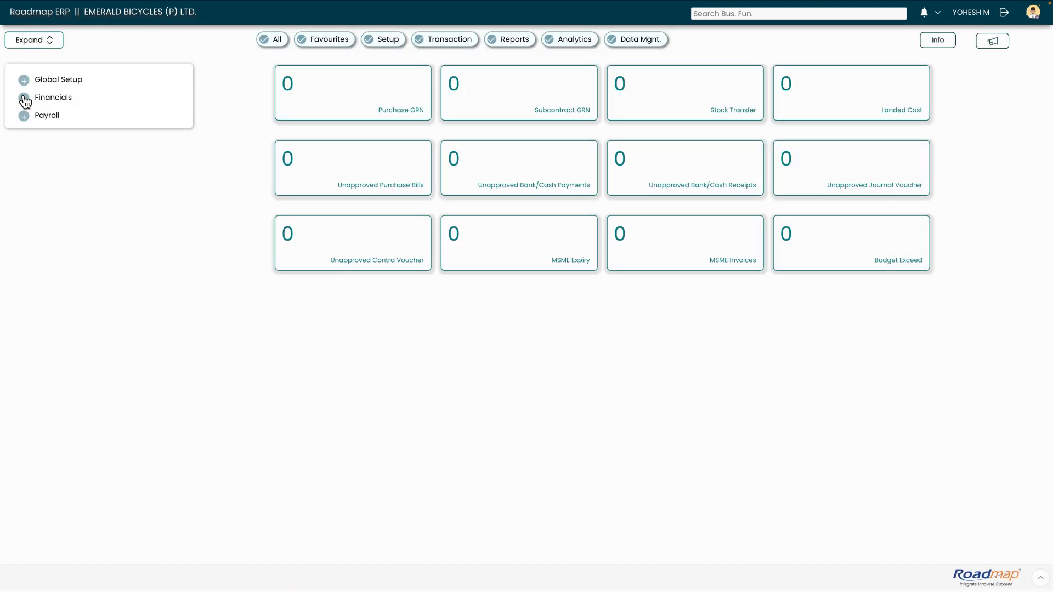
click(25, 98)
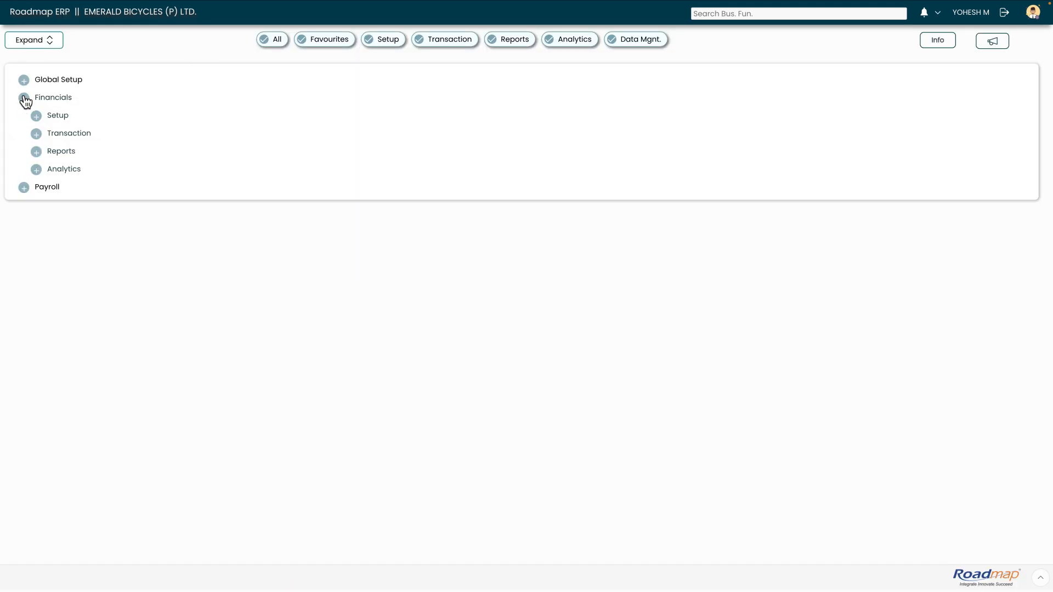
click(35, 116)
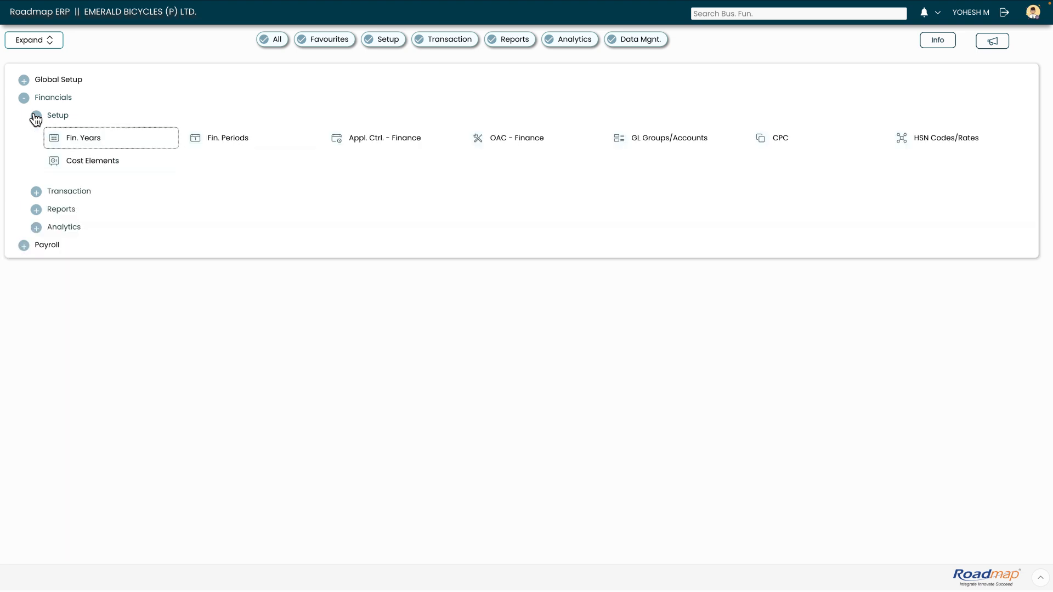
click(231, 144)
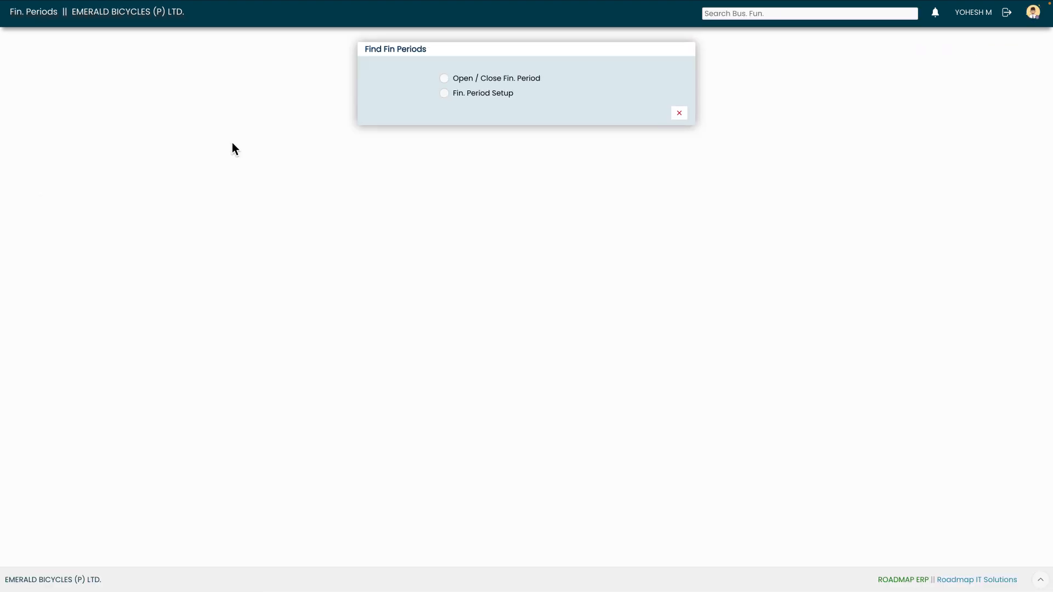
click(445, 79)
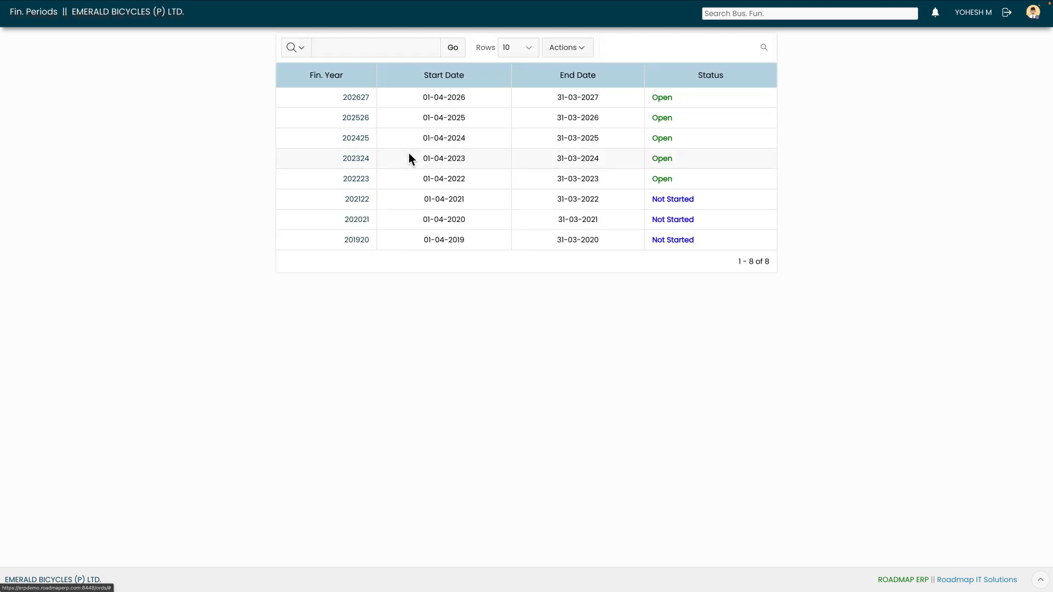
click(366, 166)
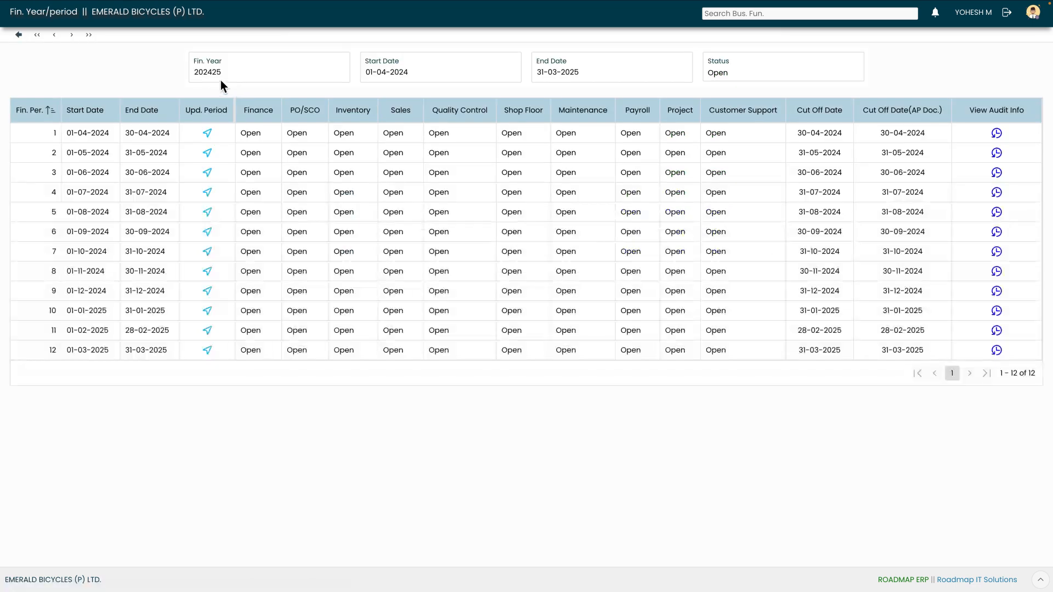
- Examine the year, date range and status of financial year 202425 and the start dates of its first periods
drag(199, 73, 236, 75)
drag(373, 74, 399, 75)
drag(539, 74, 542, 74)
click(723, 75)
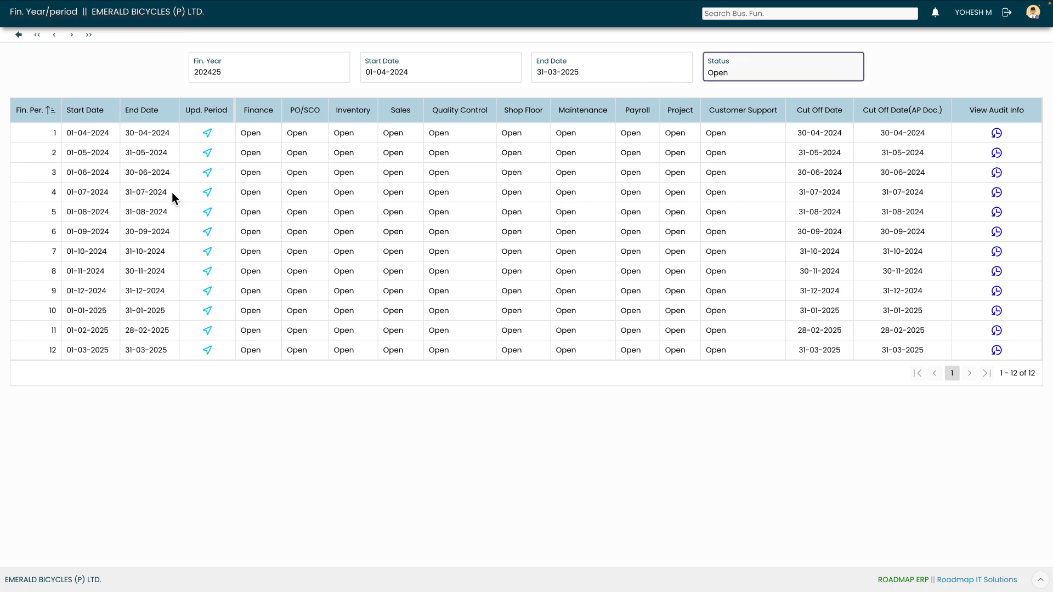
click(96, 139)
click(99, 152)
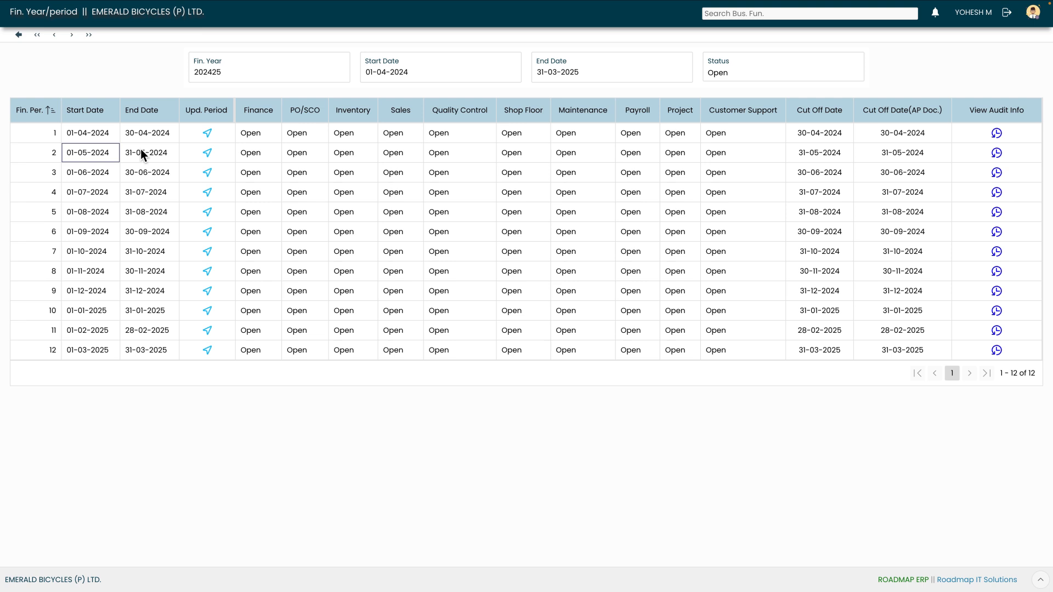
click(110, 137)
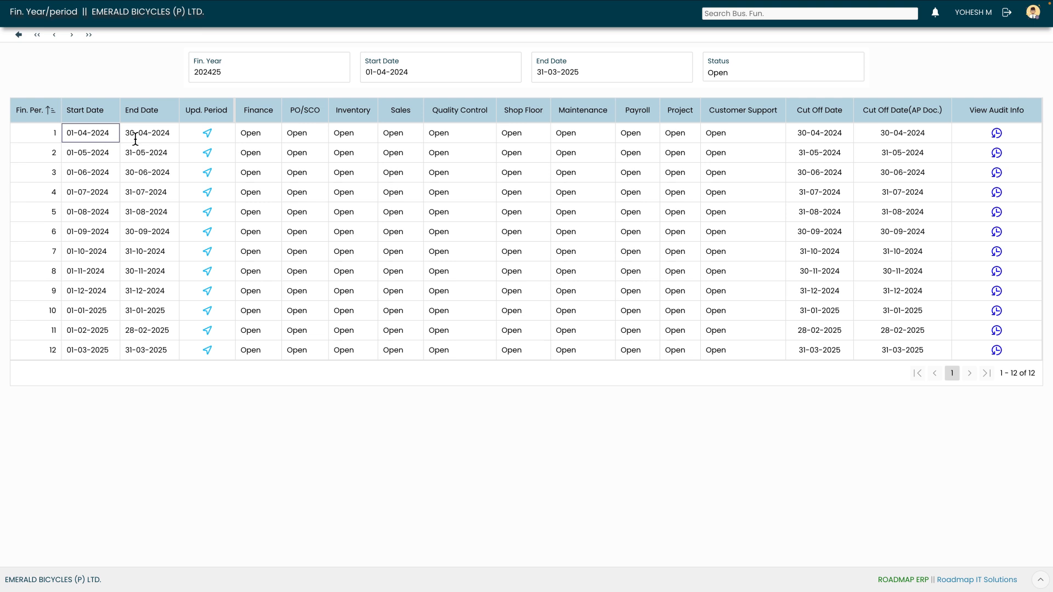
- Review the Finance status options, cut-off dates and close/open period columns in period 1's status update, and close it without changes
click(208, 134)
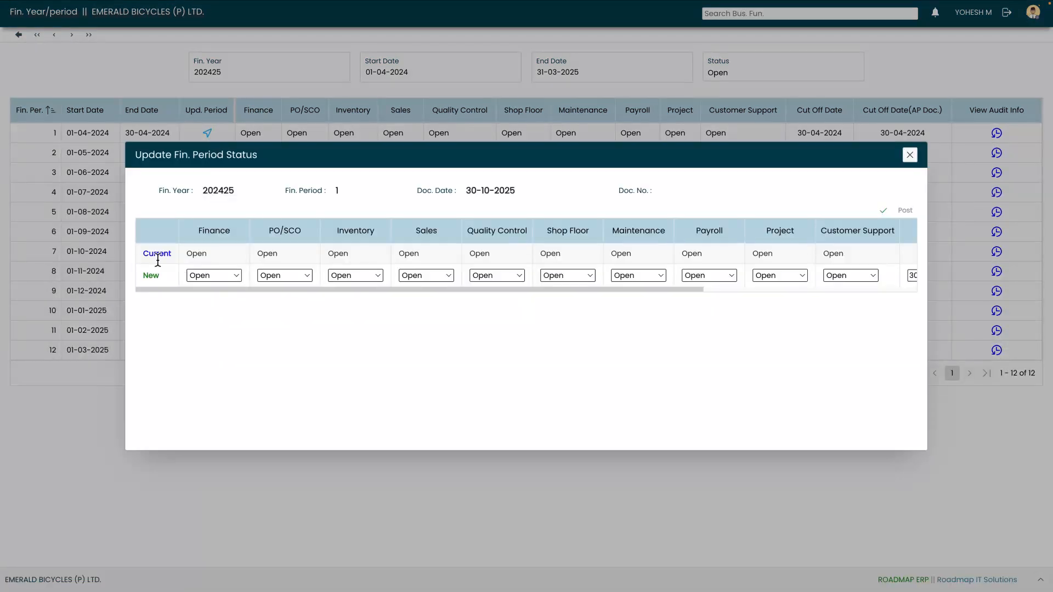
drag(150, 261, 158, 280)
click(147, 261)
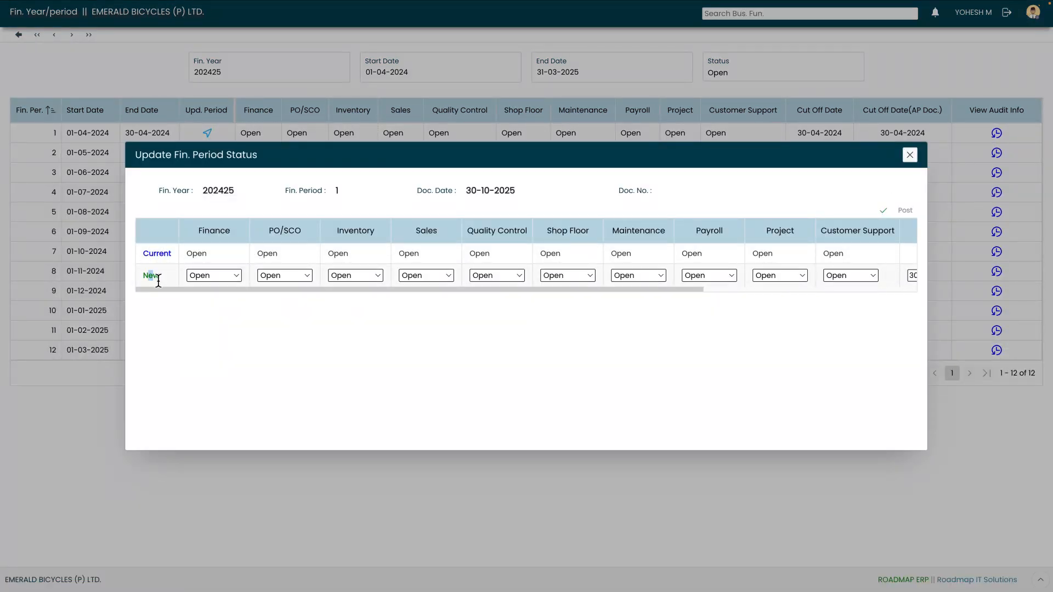
click(227, 279)
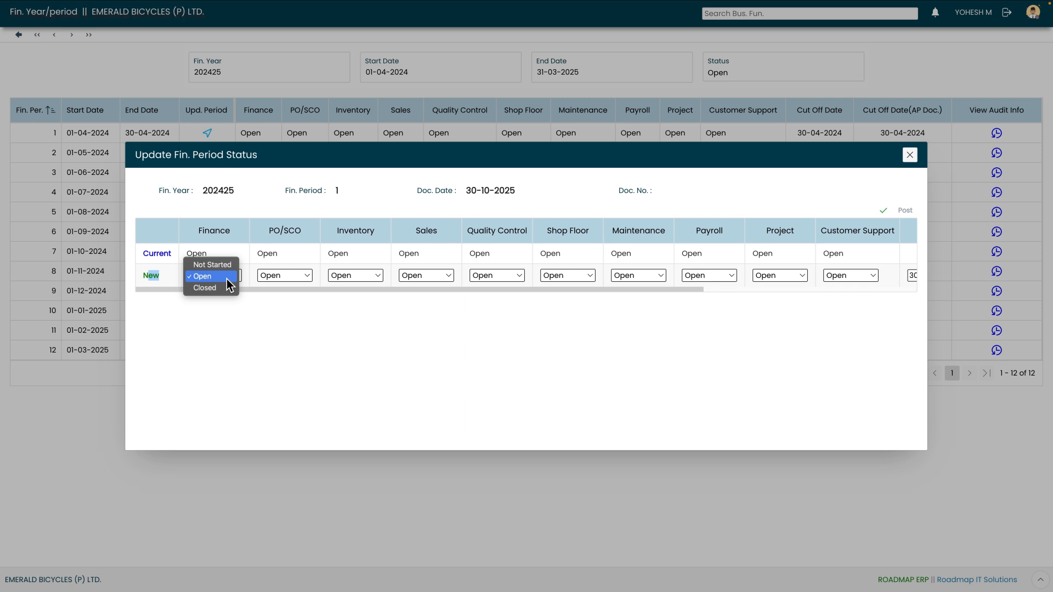
key(Up)
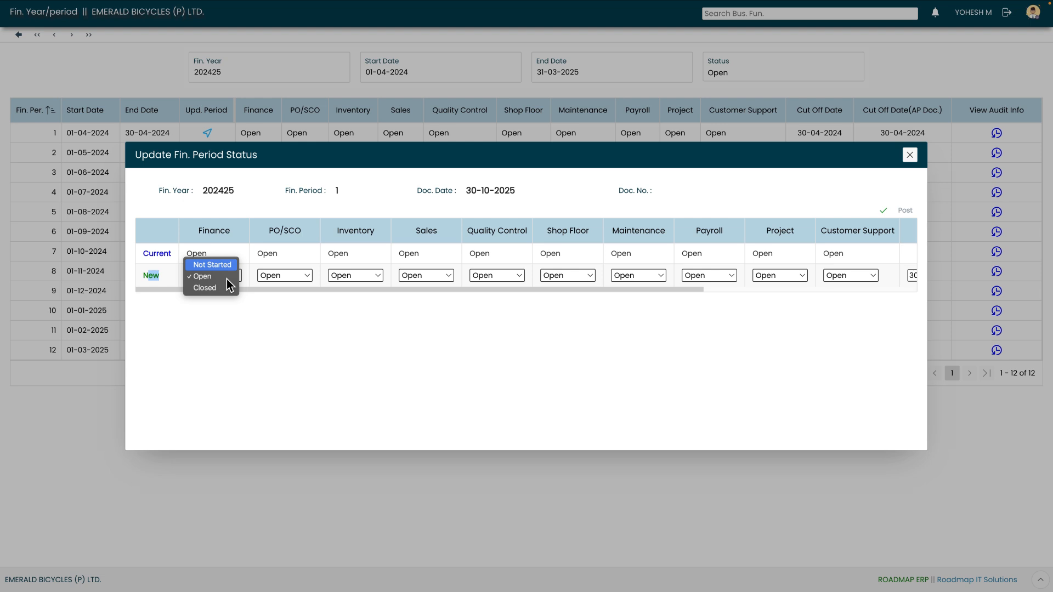
key(Down)
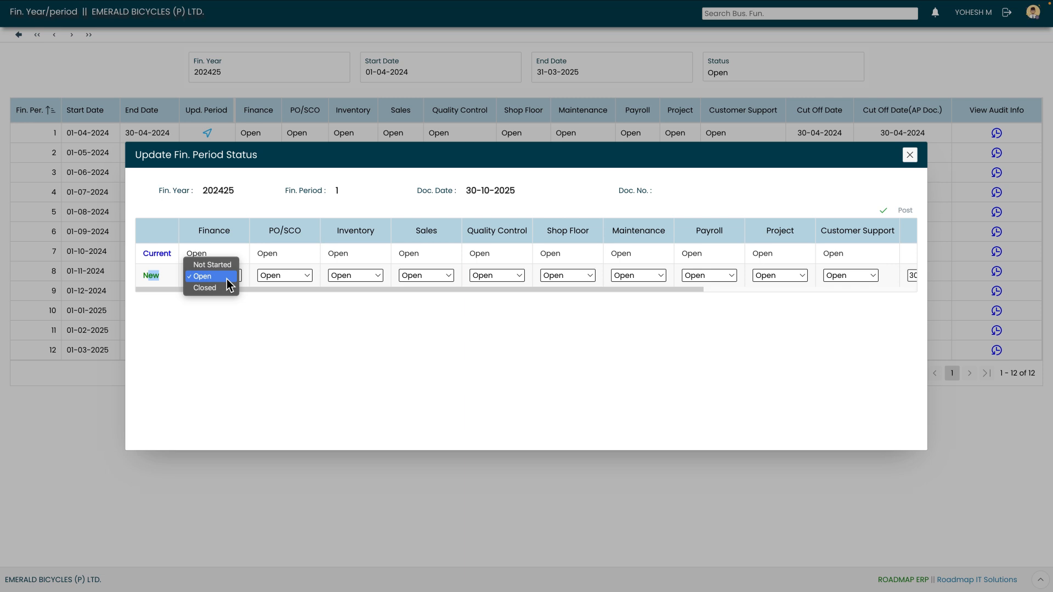
key(Down)
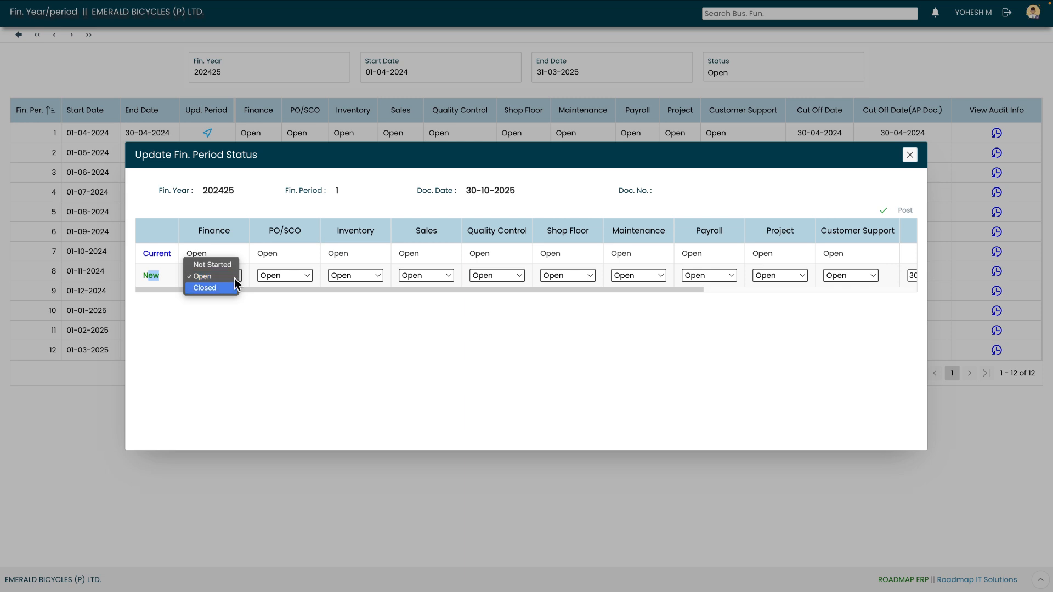
click(234, 279)
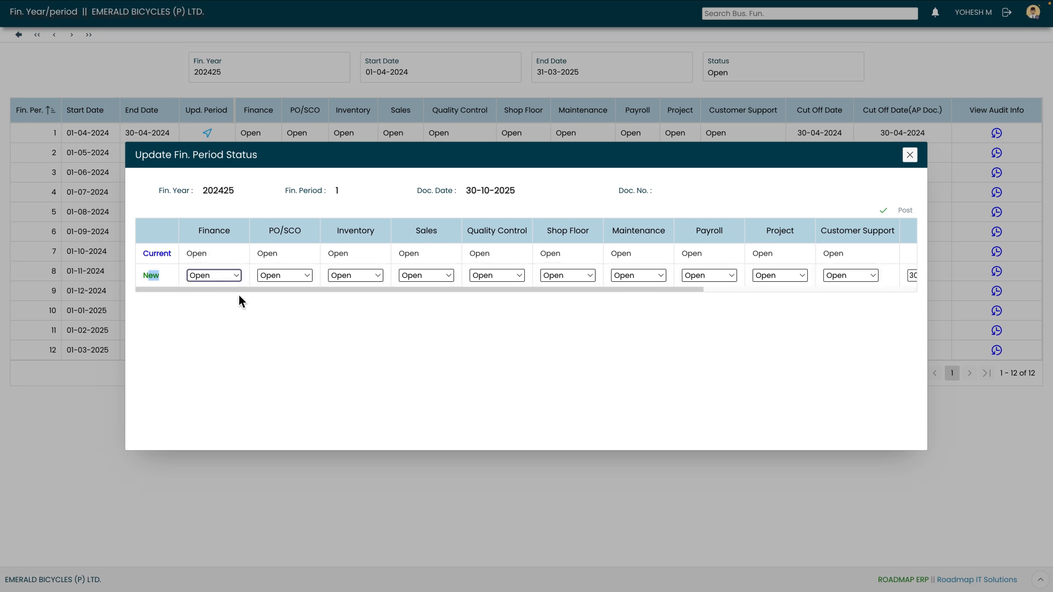
drag(238, 292, 426, 303)
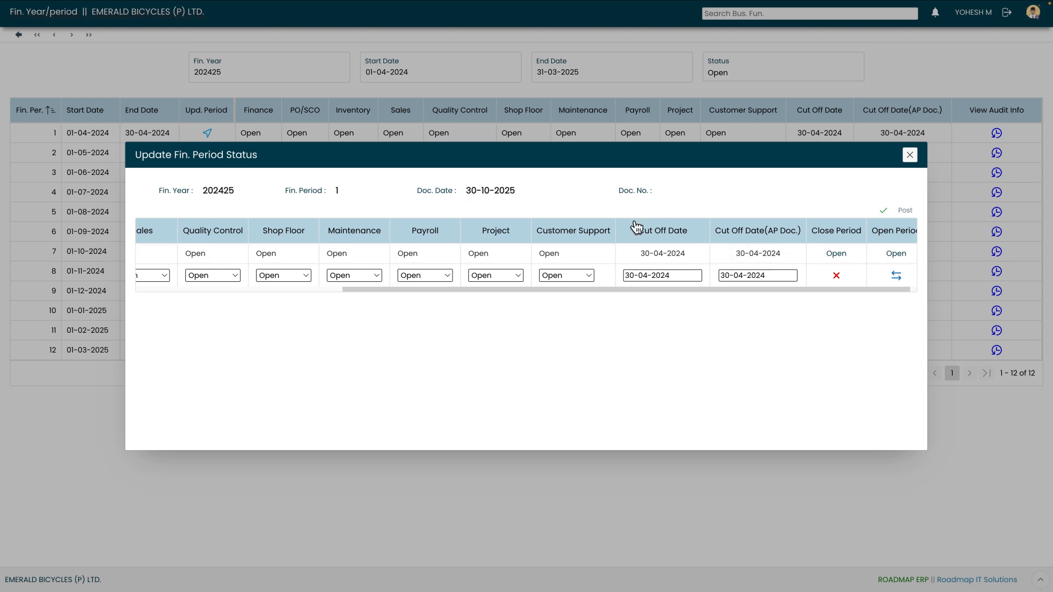
click(910, 155)
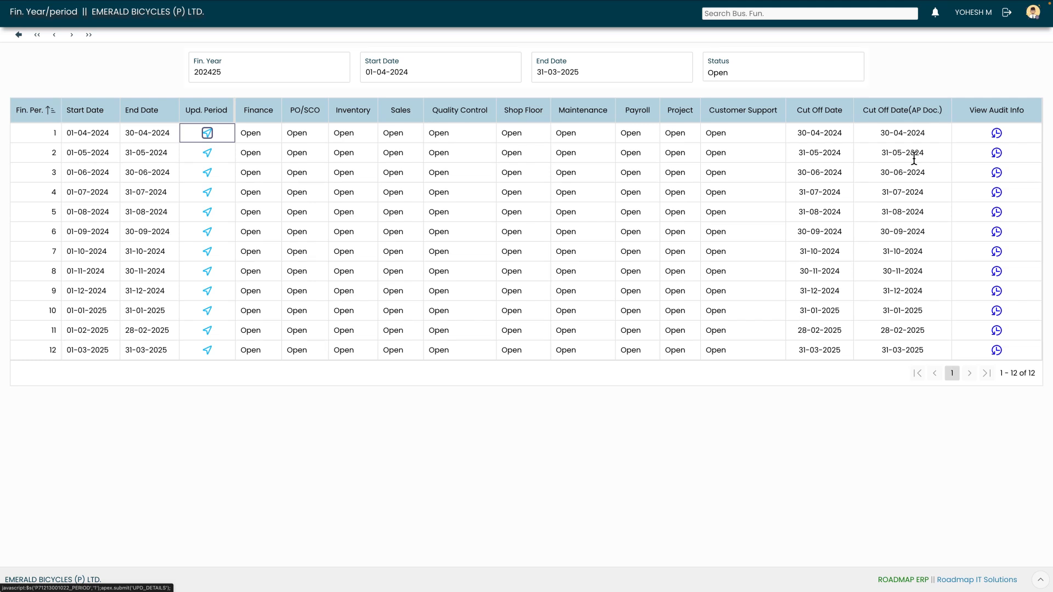